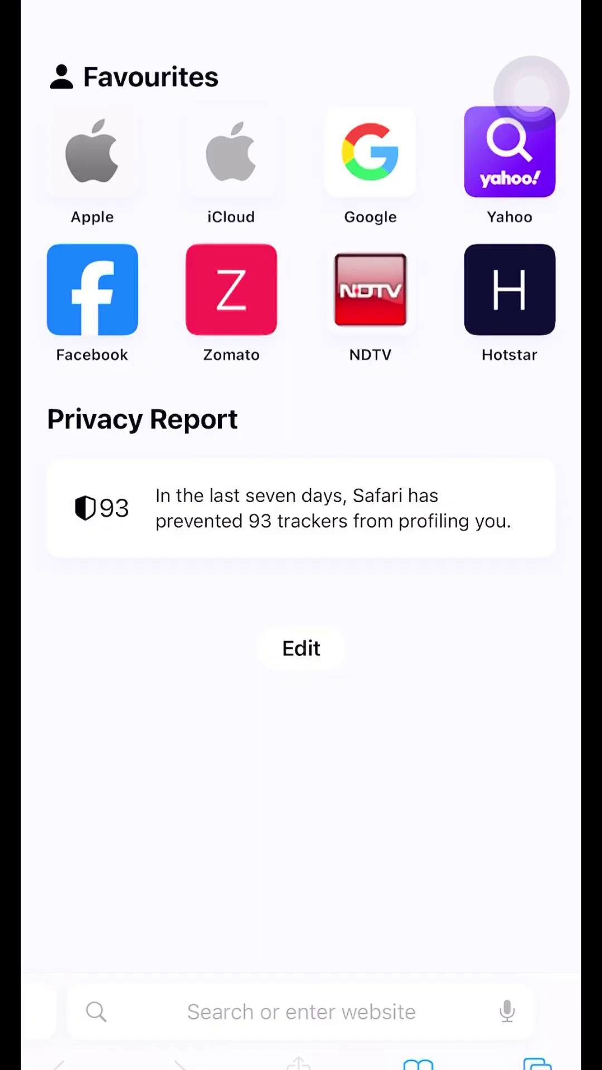
text(da fonts)
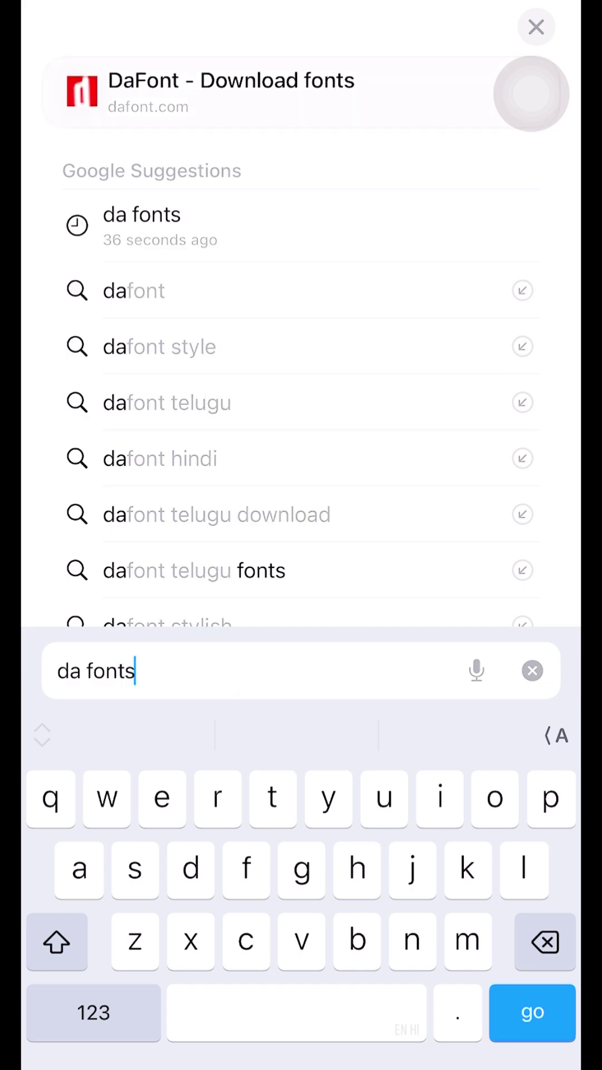
Step: On dafont.com, download the Motterdam and Chetta Vissto fonts
click(531, 93)
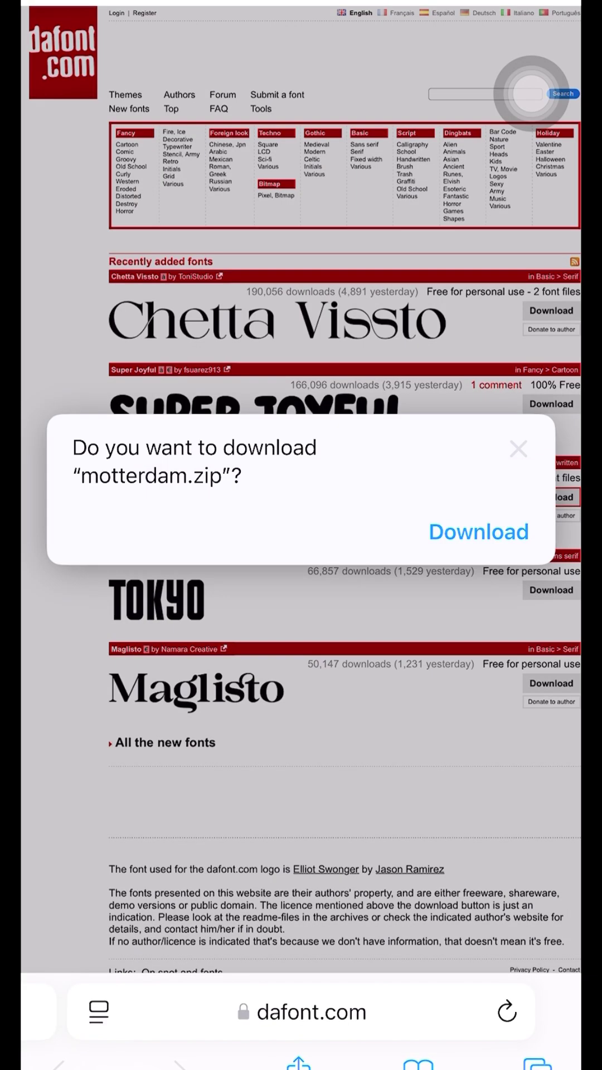
click(477, 531)
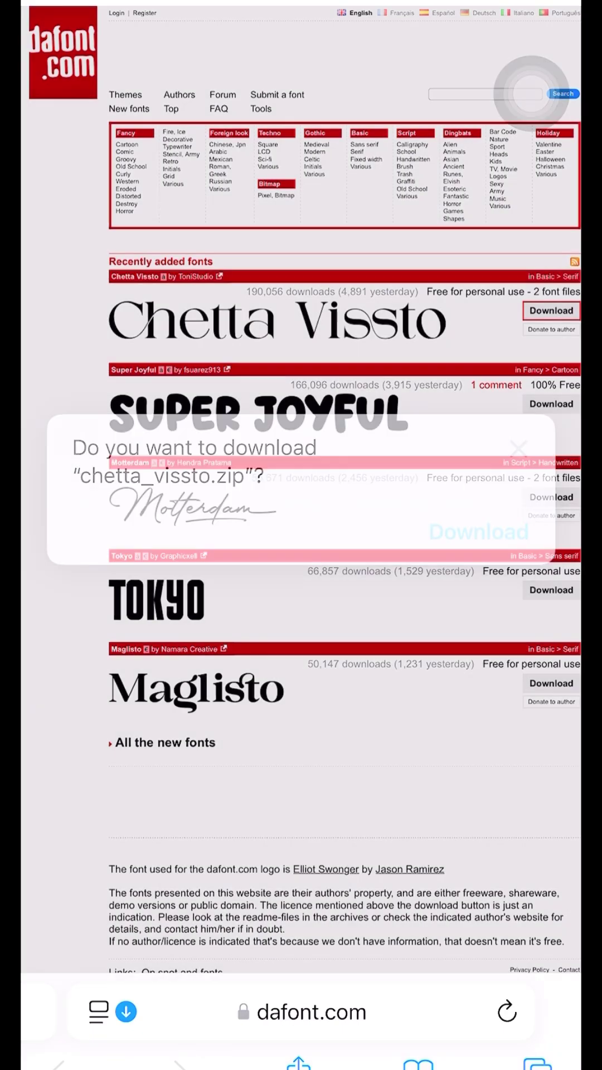
click(458, 532)
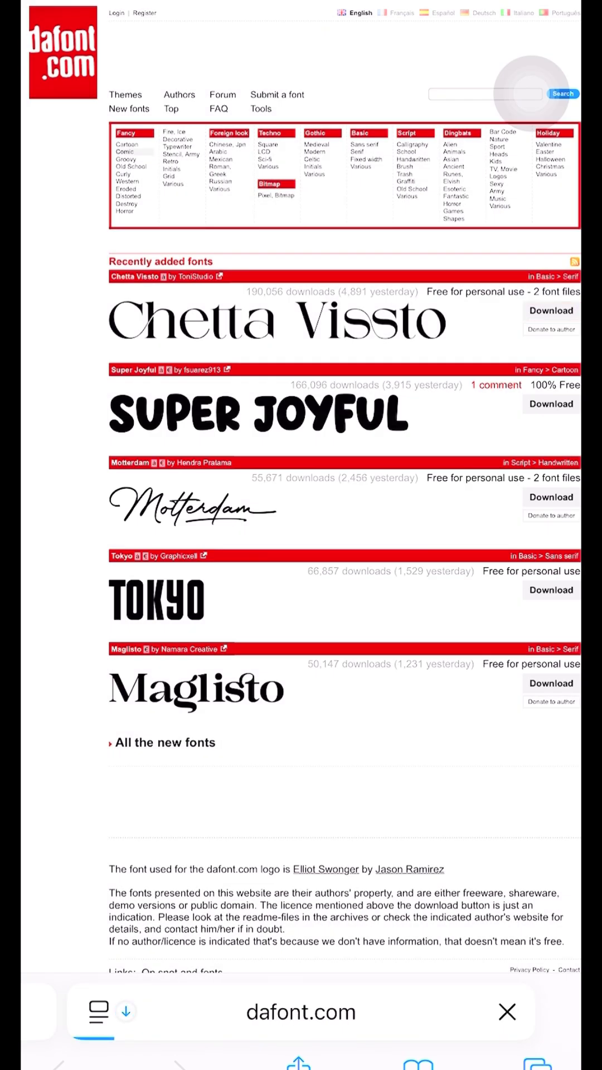
scroll(535, 94, up, 5)
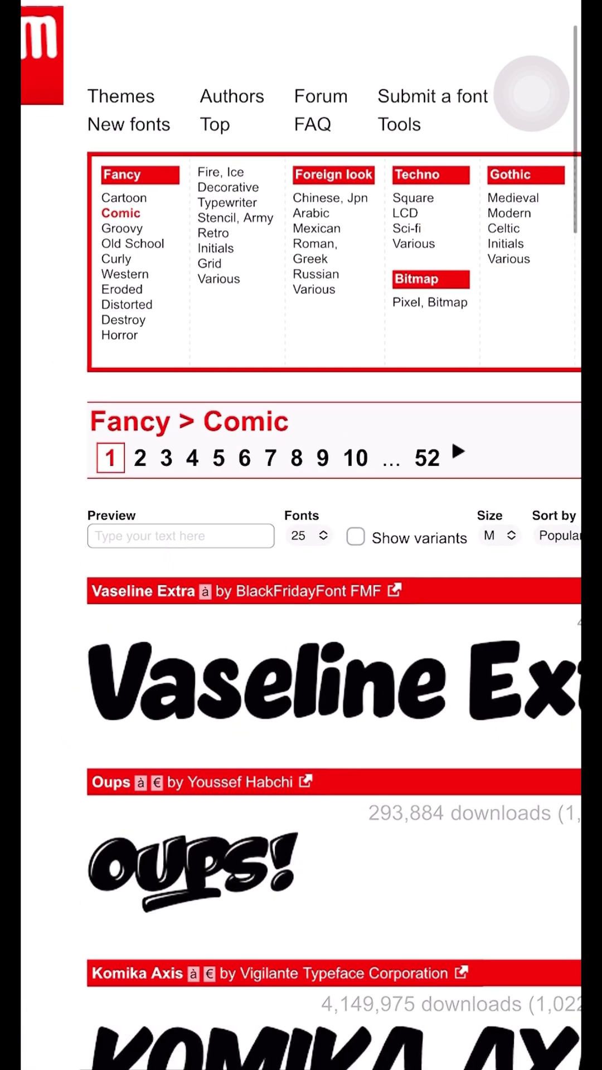
scroll(302, 585, down, 5)
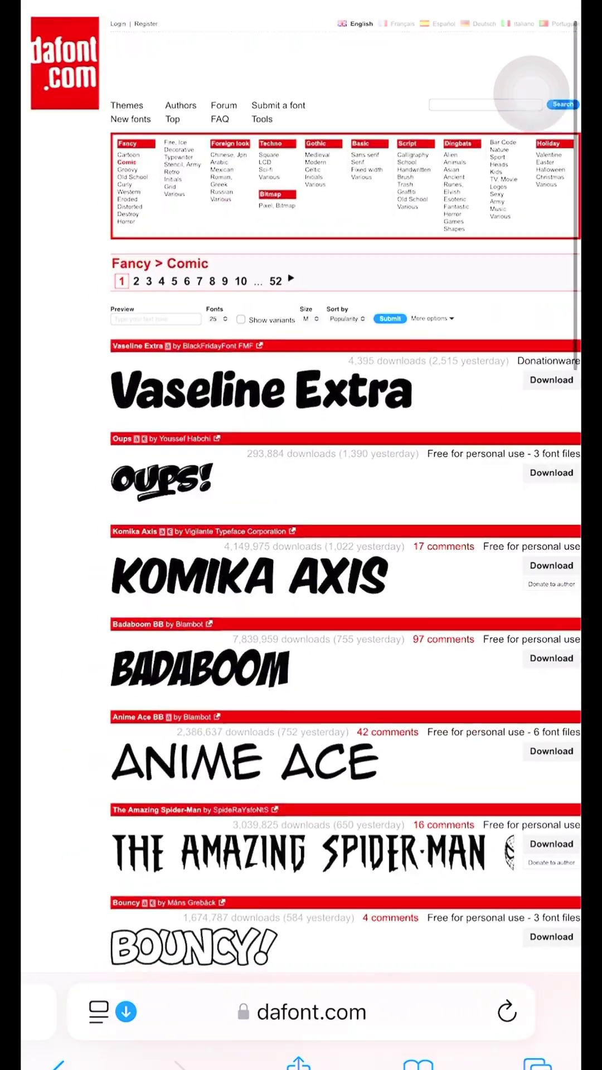
scroll(531, 93, up, 5)
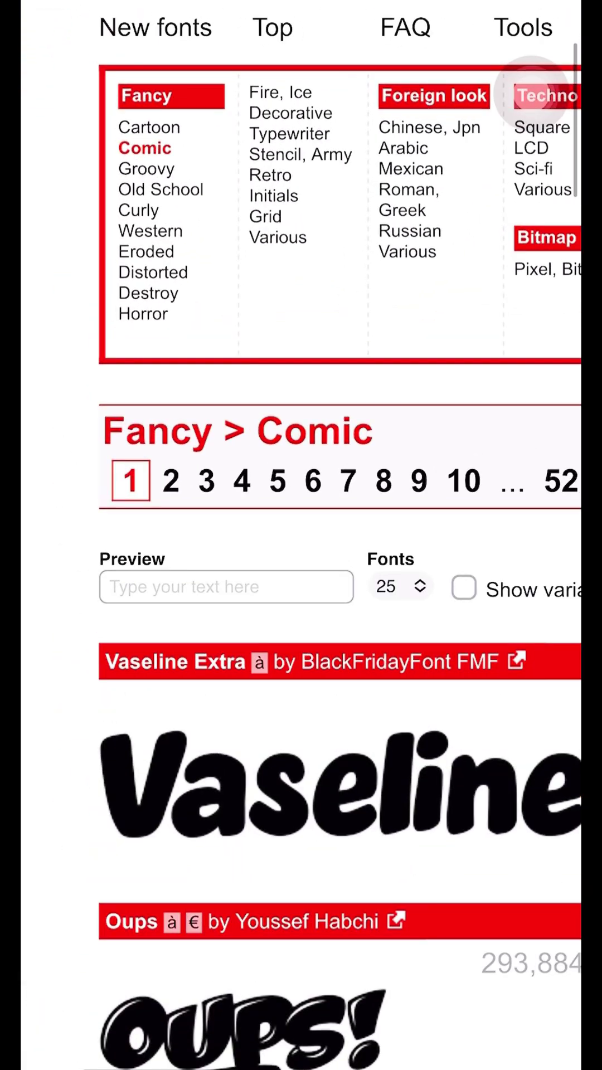
Step: Open the Western font category
click(151, 230)
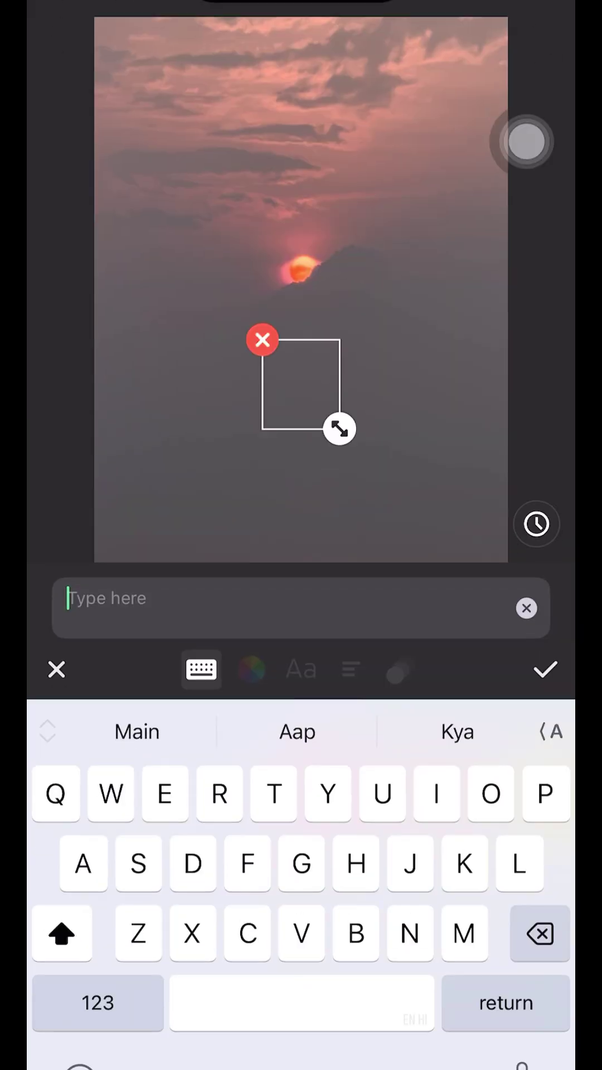
text(How to Add F)
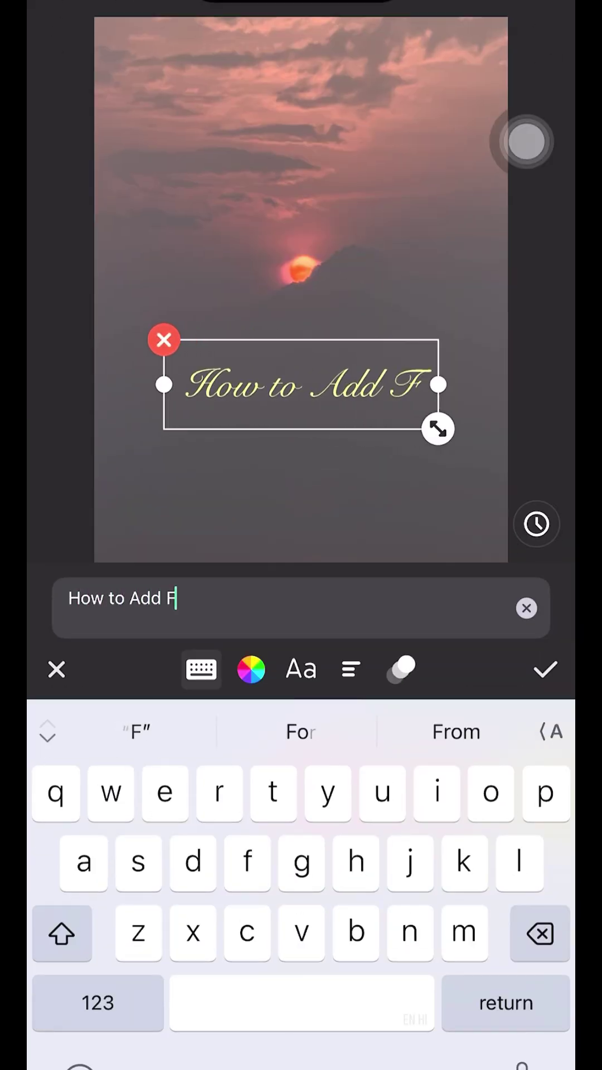
text(onts Like)
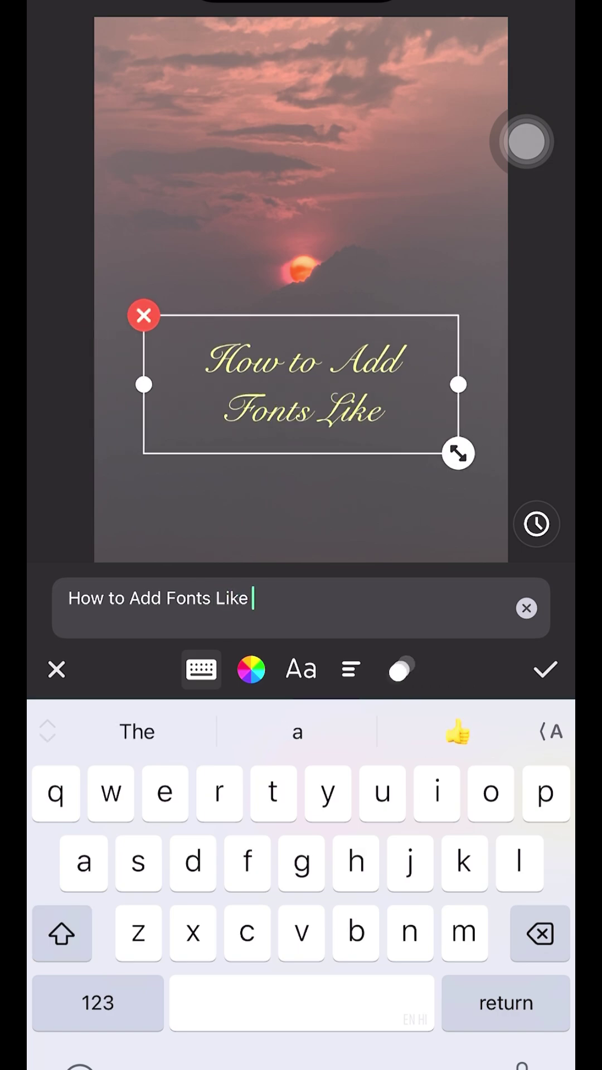
Step: Pick a caption font and drag the THIS text to the lower right of the caption
click(301, 670)
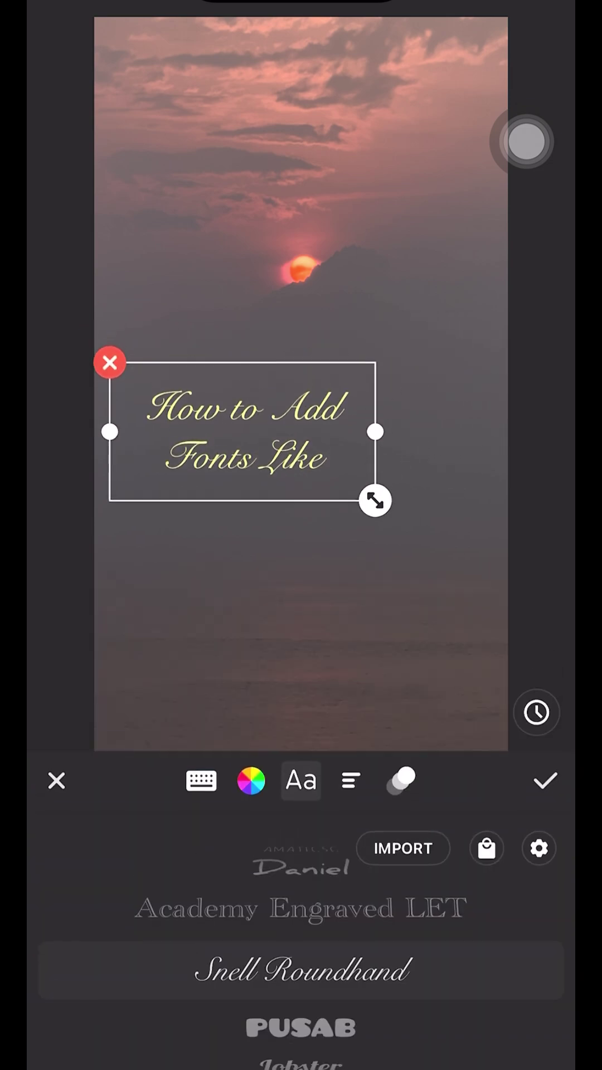
scroll(301, 961, down, 3)
scroll(302, 962, up, 5)
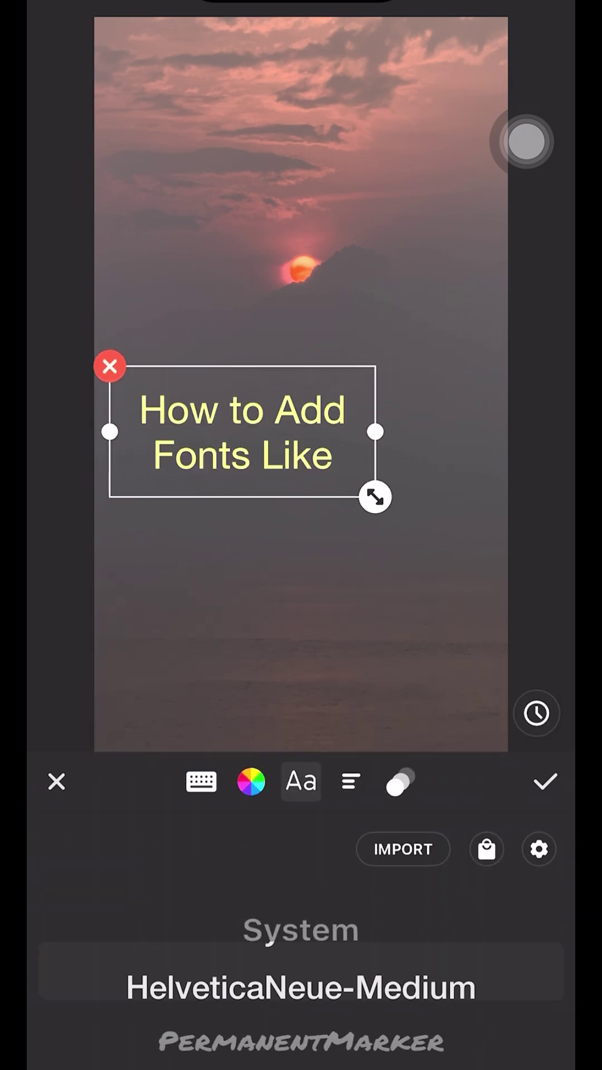
scroll(301, 961, down, 1)
scroll(301, 961, down, 1)
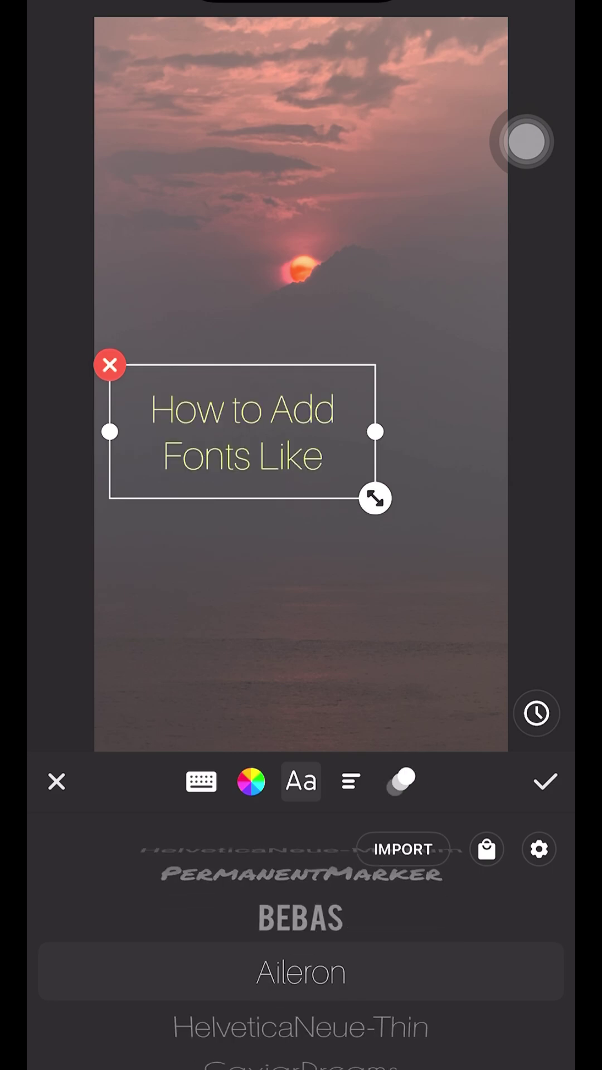
scroll(301, 961, down, 1)
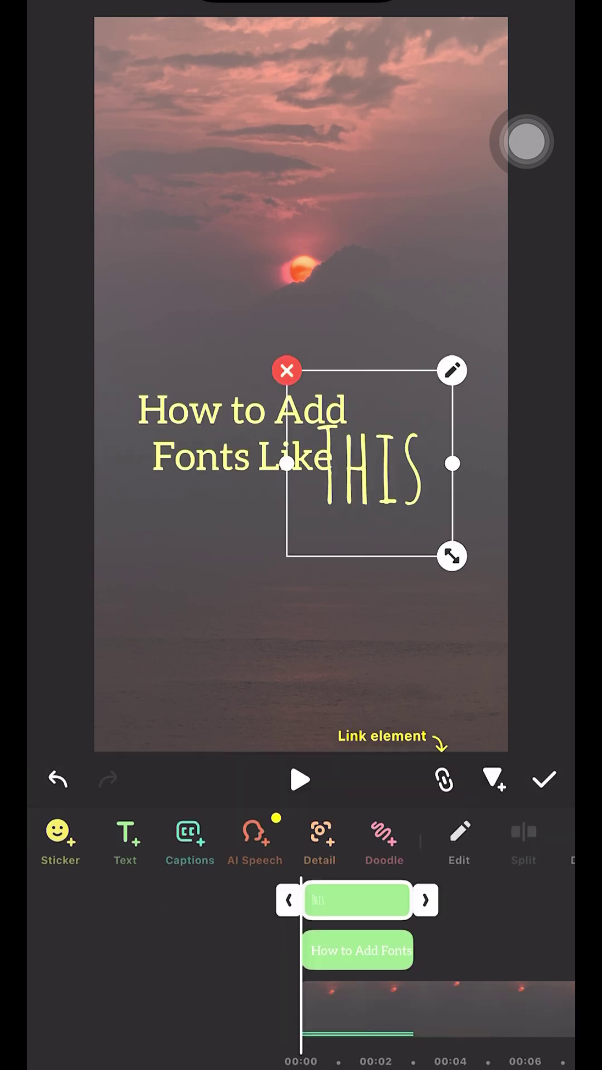
drag(372, 469, 393, 507)
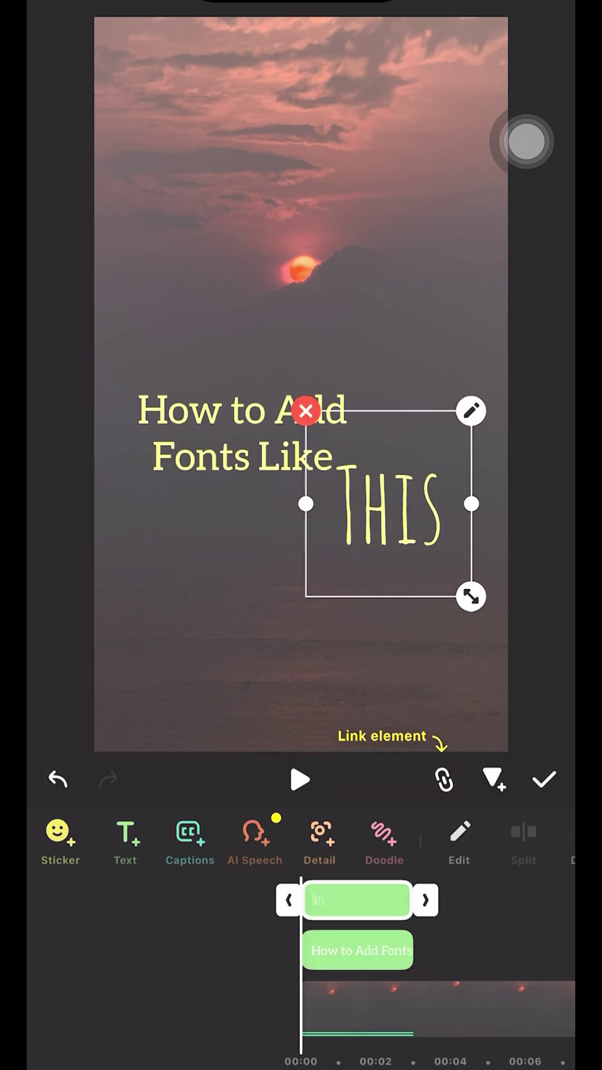
click(242, 433)
click(391, 508)
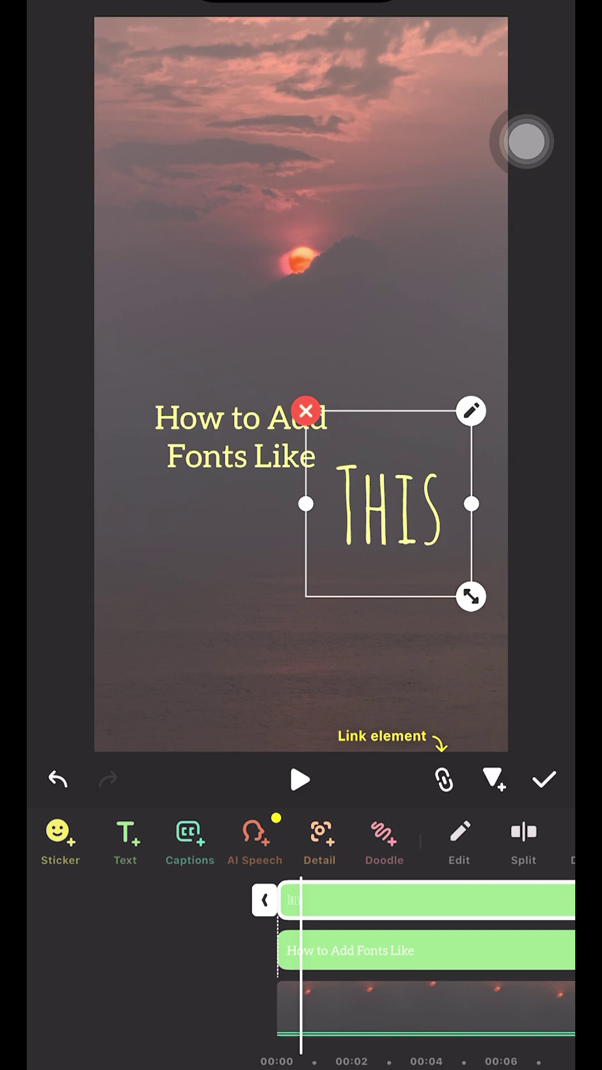
drag(377, 1003, 302, 1003)
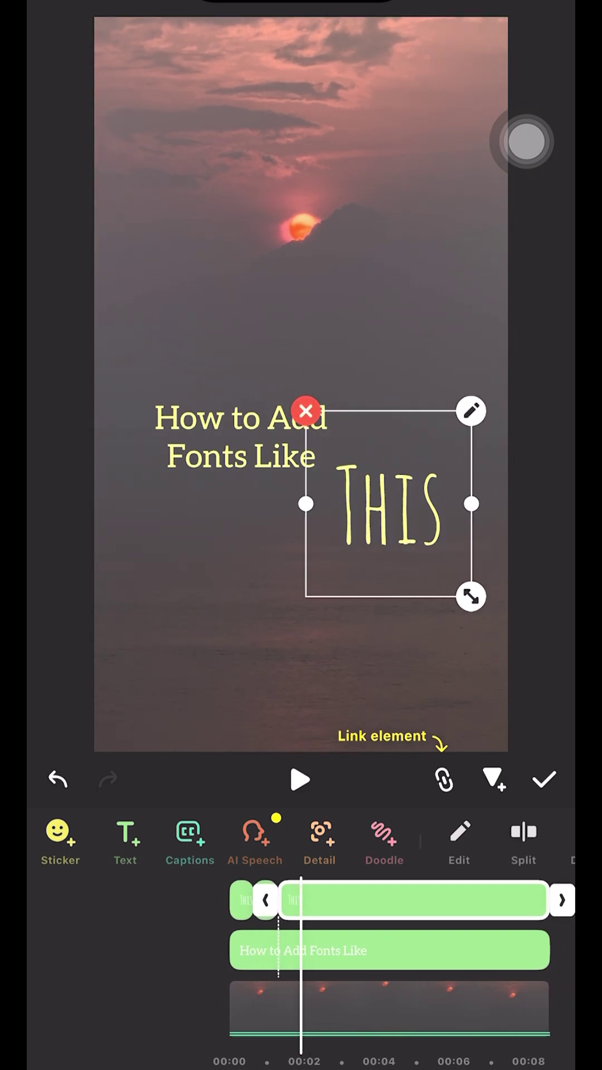
drag(376, 1003, 333, 1003)
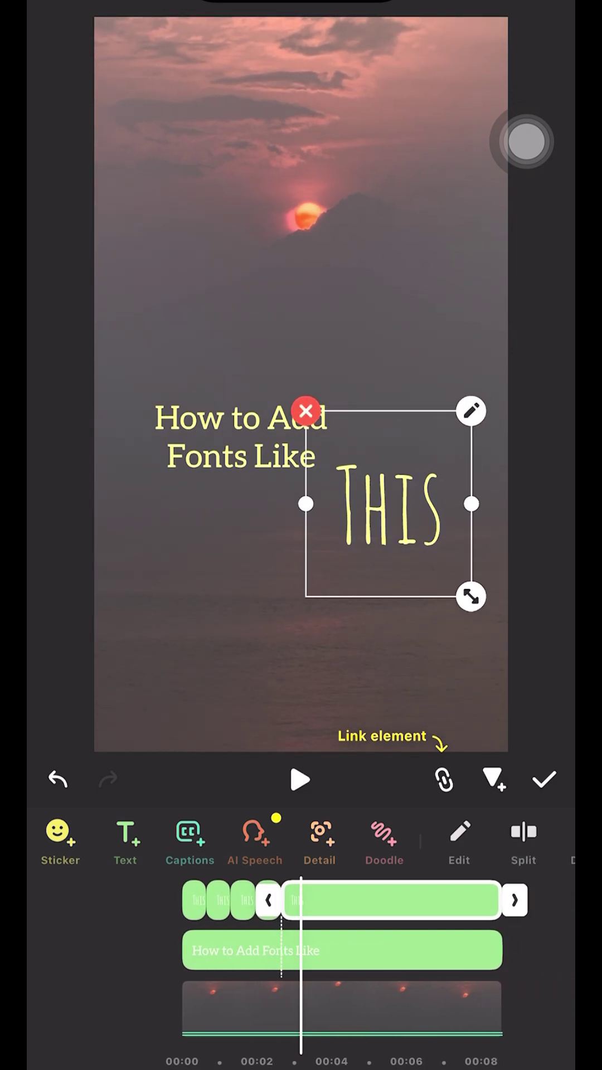
Step: Import the Vanilla Pancake font from the vanilla_pancake folder in Files and apply it to THIS
click(471, 410)
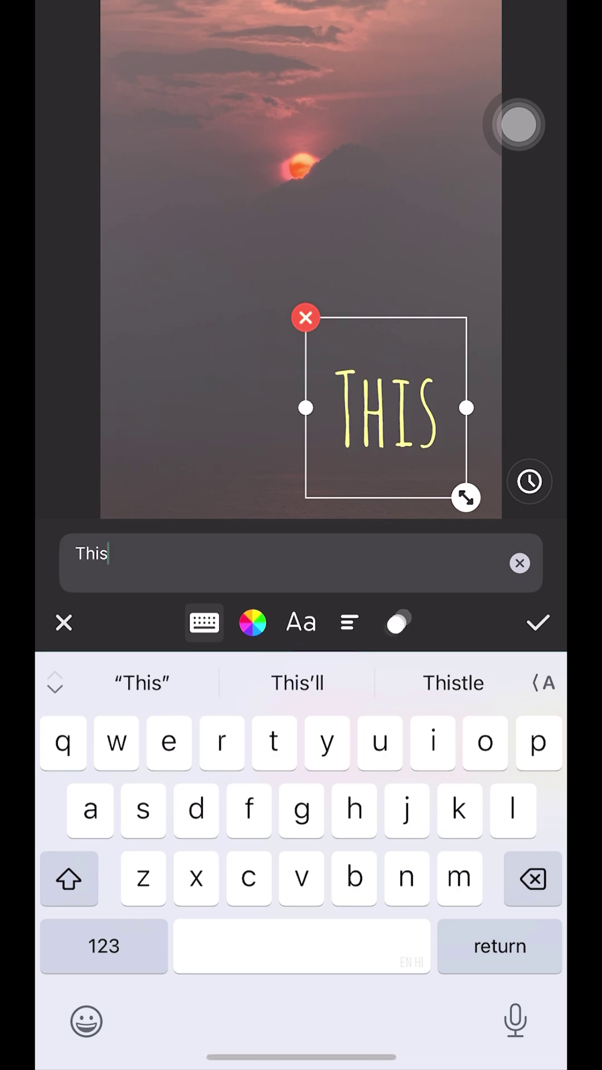
click(301, 621)
click(400, 791)
click(301, 776)
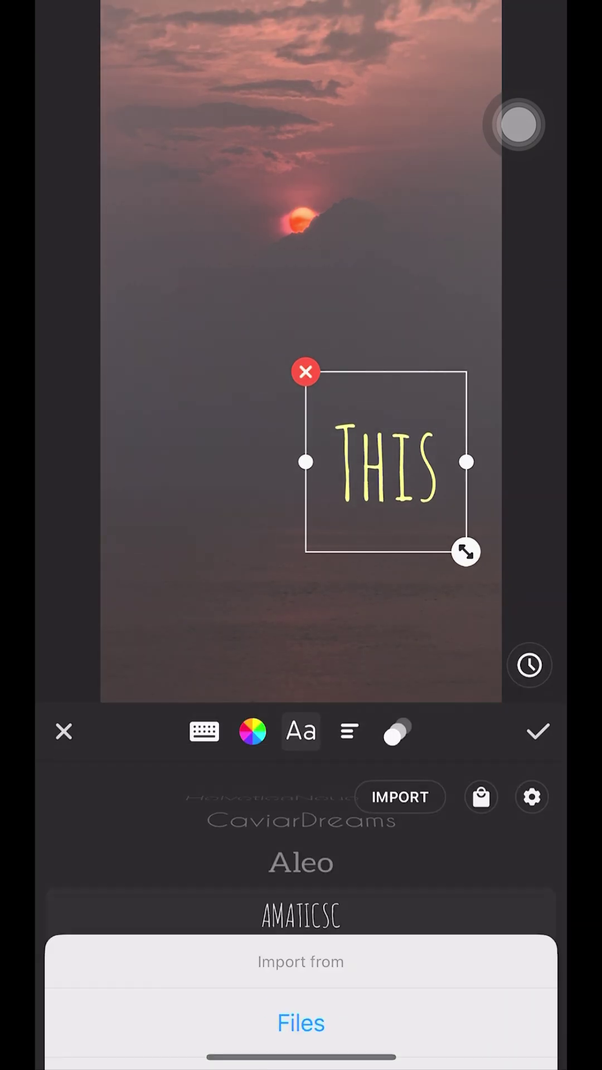
click(300, 795)
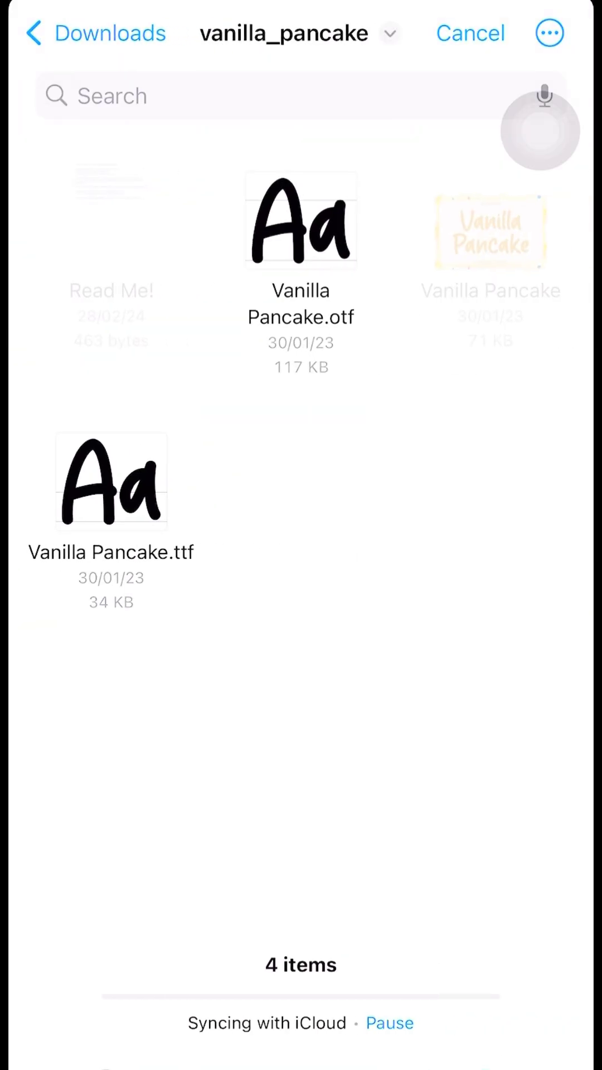
click(302, 250)
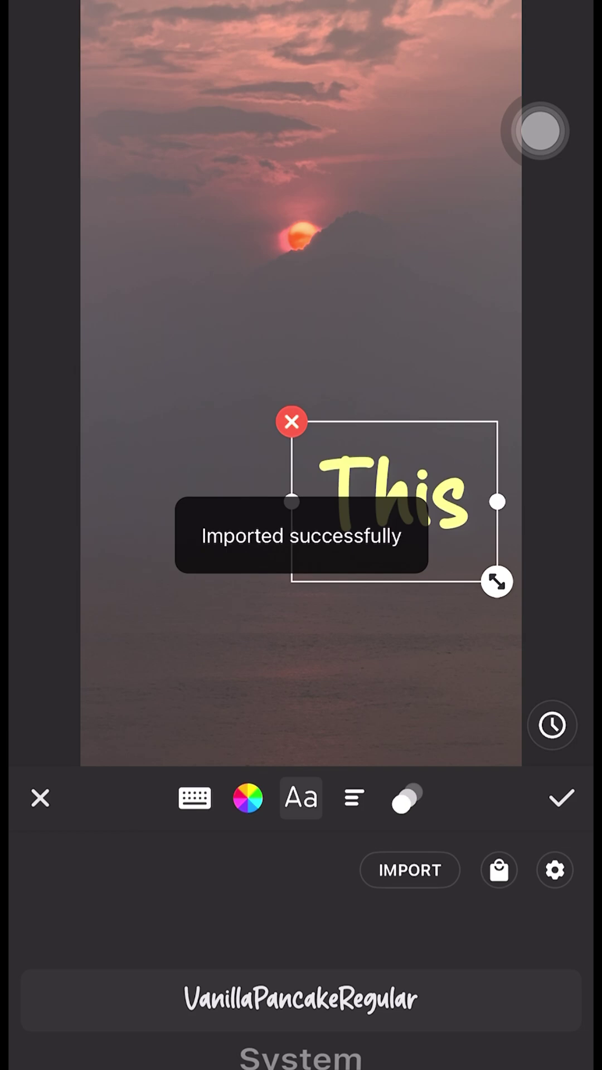